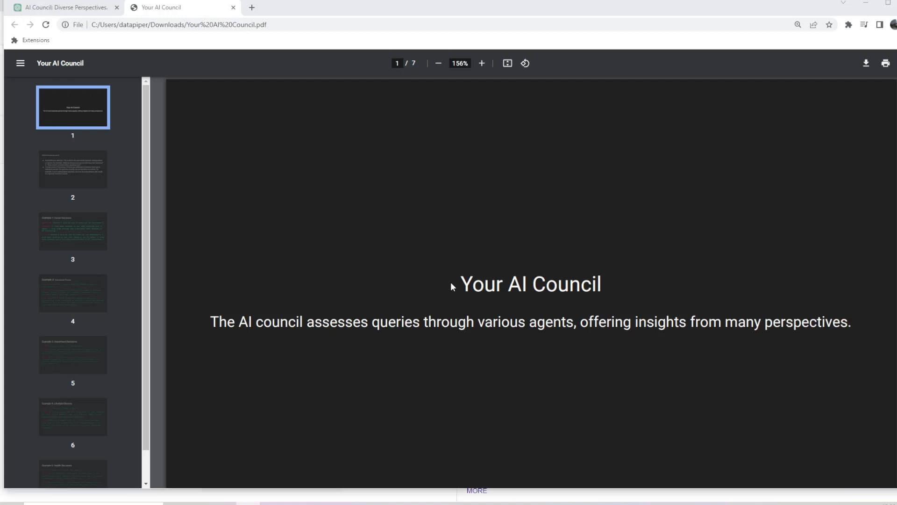
# Select the 'Your AI Council' title on the PDF guide's first page
pyautogui.moveTo(603, 286); pyautogui.dragTo(463, 291)
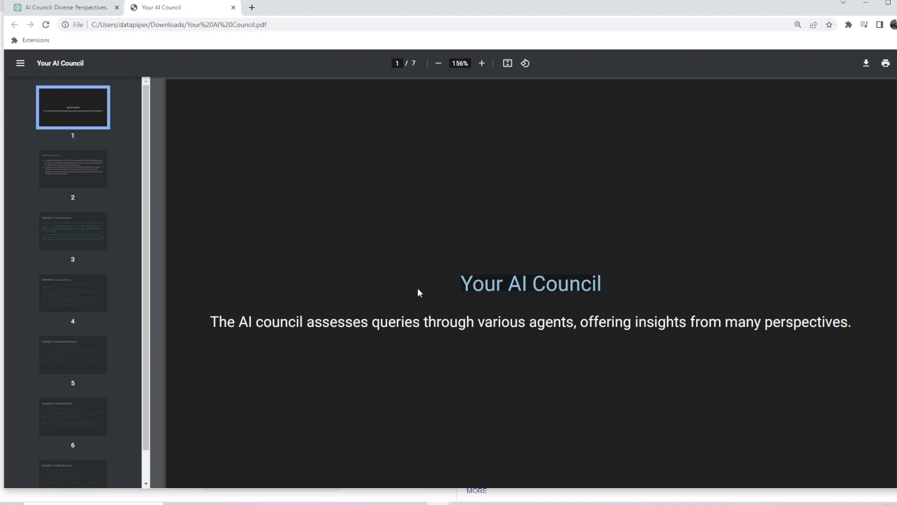
# Start a new empty ChatGPT chat on GPT-4 with plugins enabled
pyautogui.click(65, 10)
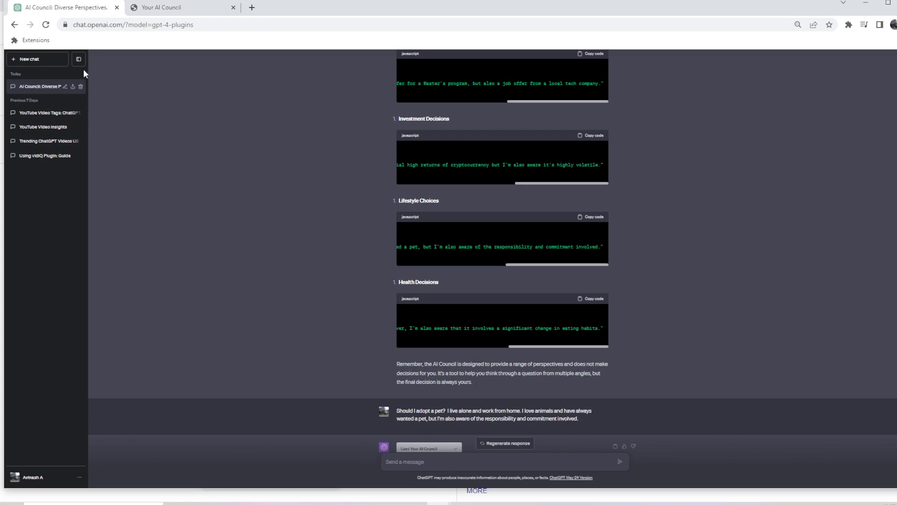
pyautogui.click(35, 60)
pyautogui.click(547, 66)
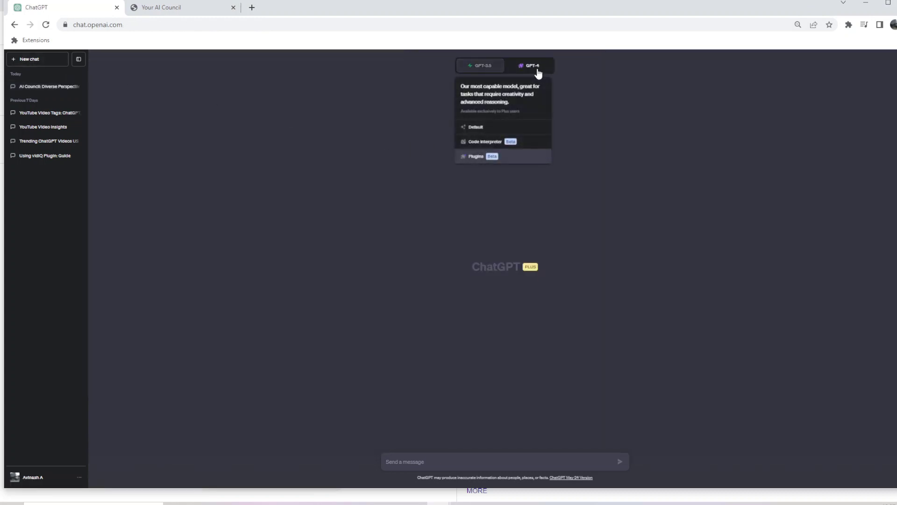
pyautogui.click(490, 157)
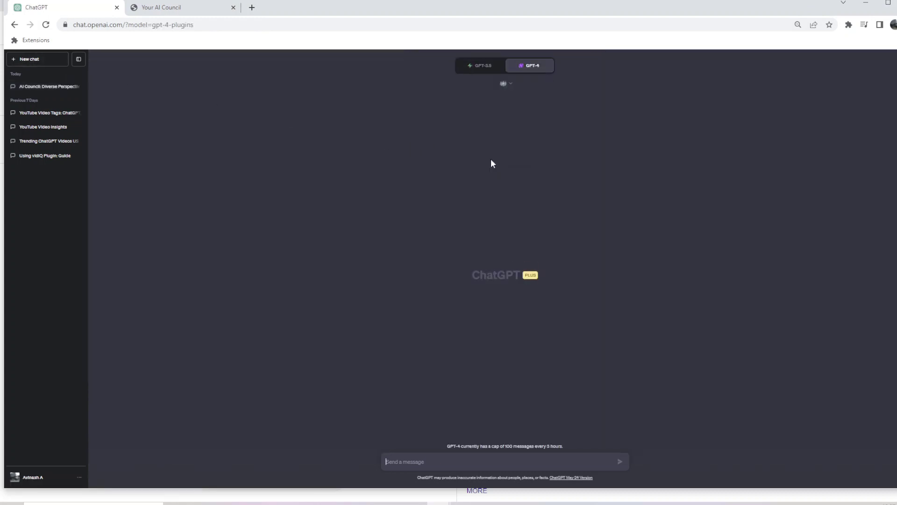
# Search the plugin store for 'Your AI Council' to confirm it is installed
pyautogui.click(502, 86)
pyautogui.scroll(-2, 485, 161)
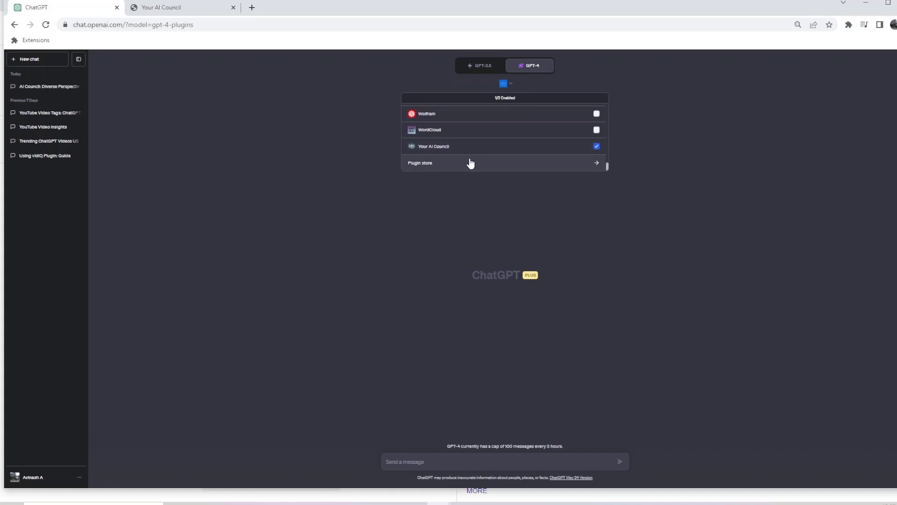
pyautogui.click(470, 163)
pyautogui.click(421, 208)
pyautogui.write('Your AI Council')
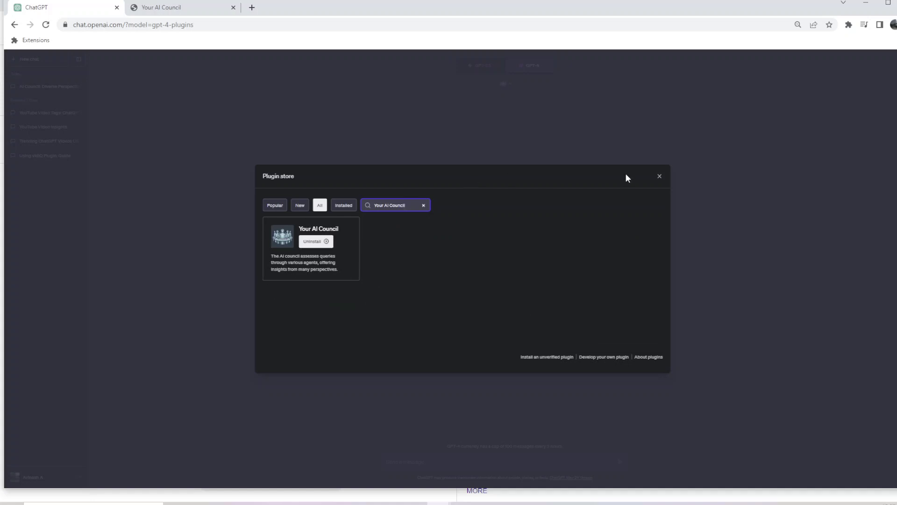
pyautogui.click(659, 176)
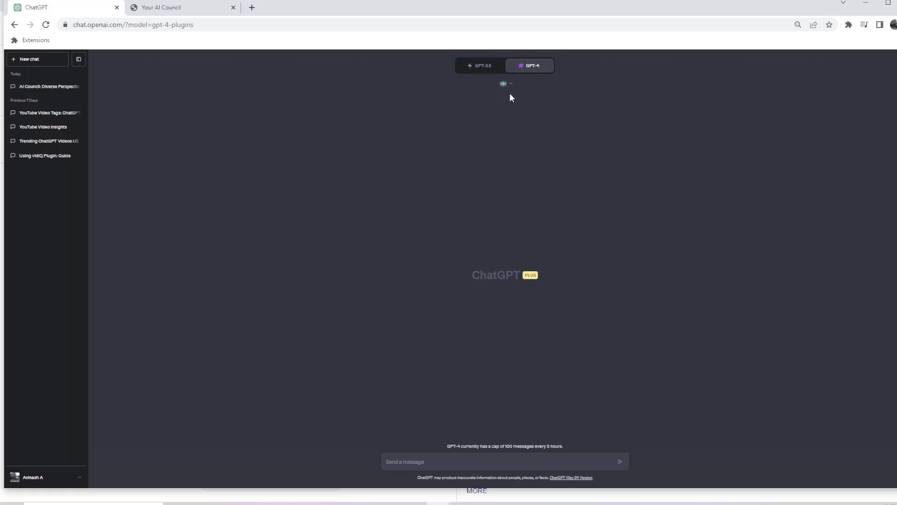
# Scroll the PDF guide to page 2 on formulating a question and adding context
pyautogui.hotkey('ctrl', 'Tab')
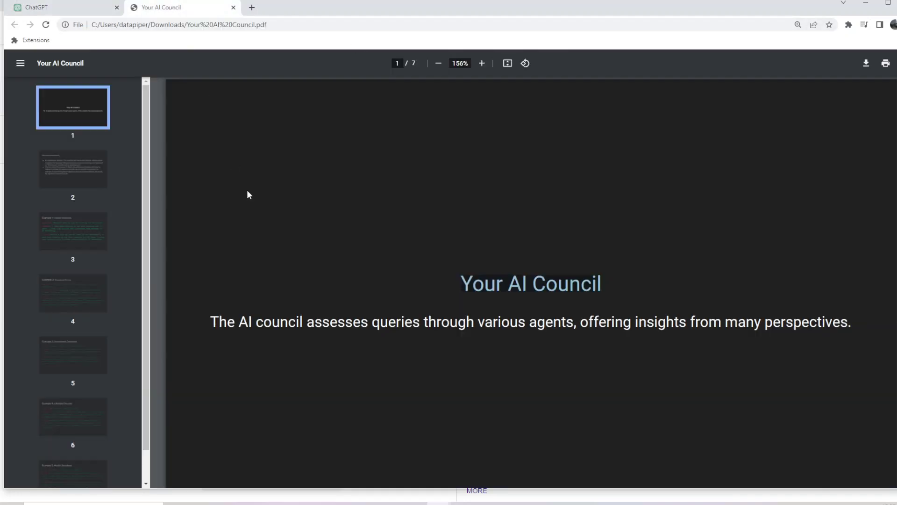
pyautogui.scroll(-5, 262, 208)
pyautogui.scroll(-2, 263, 210)
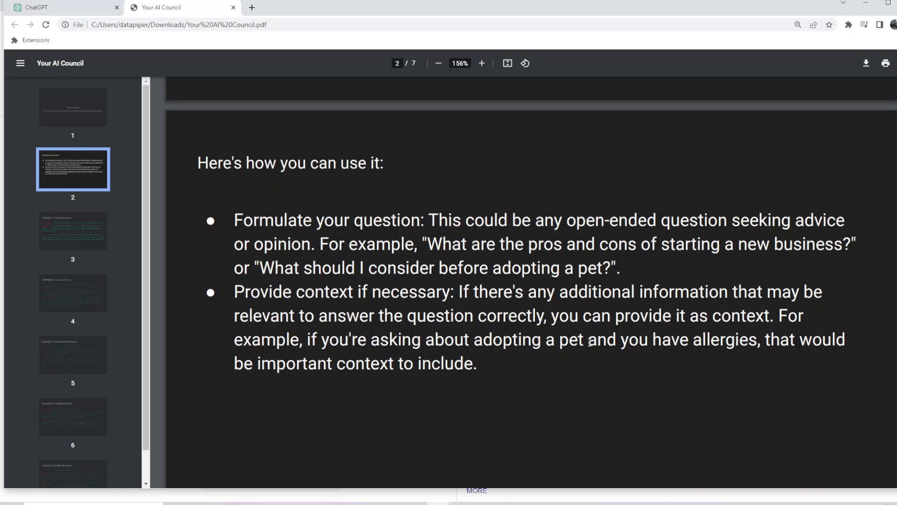
# Select the full Example 1 Career Decisions prompt on page 3 and return to the chat
pyautogui.scroll(-3, 595, 362)
pyautogui.scroll(-5, 569, 349)
pyautogui.scroll(-1, 548, 336)
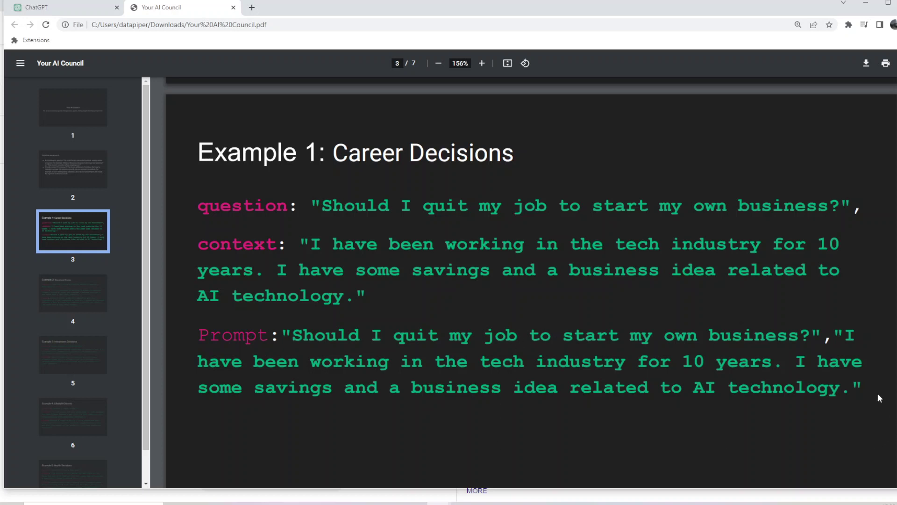
pyautogui.moveTo(865, 387)
pyautogui.mouseDown()
pyautogui.moveTo(335, 364)
pyautogui.moveTo(283, 330)
pyautogui.mouseUp()
pyautogui.hotkey('ctrl', 'c')
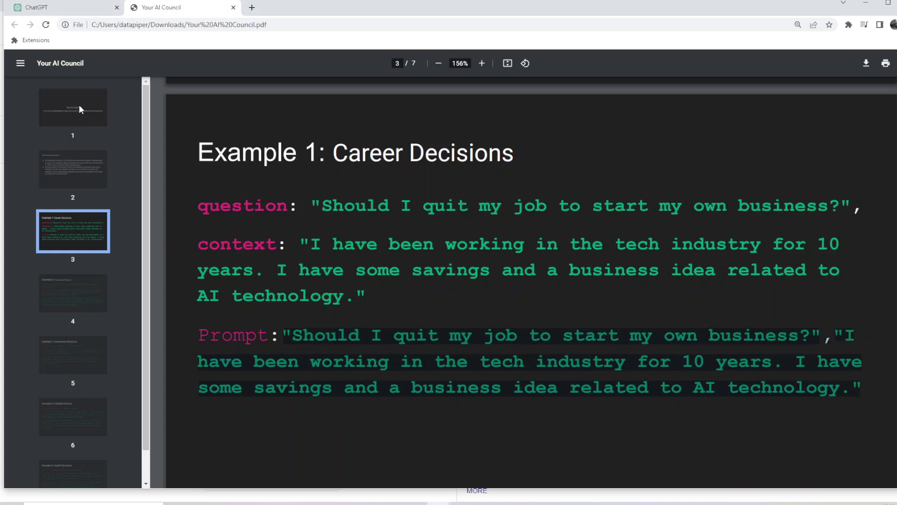
pyautogui.click(37, 7)
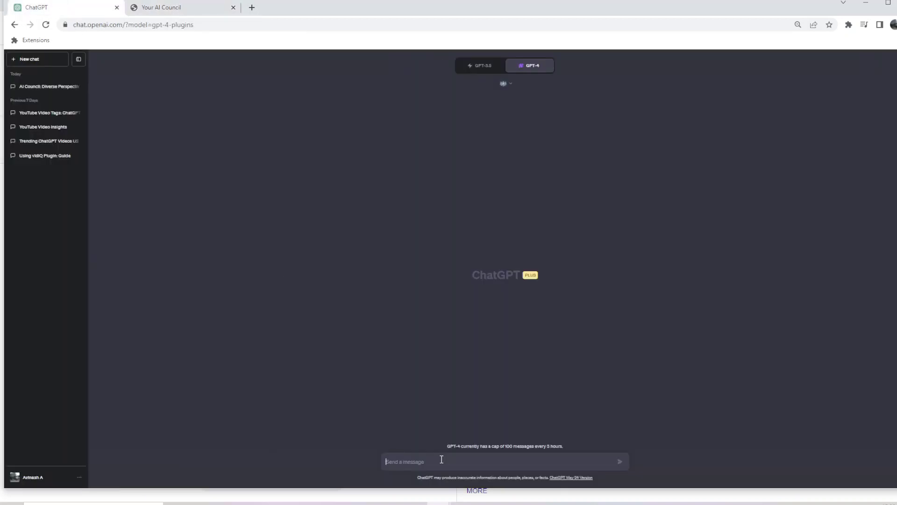
# Paste and send the quit-my-job-to-start-a-business prompt to the AI Council
pyautogui.hotkey('ctrl', 'v')
pyautogui.click(621, 462)
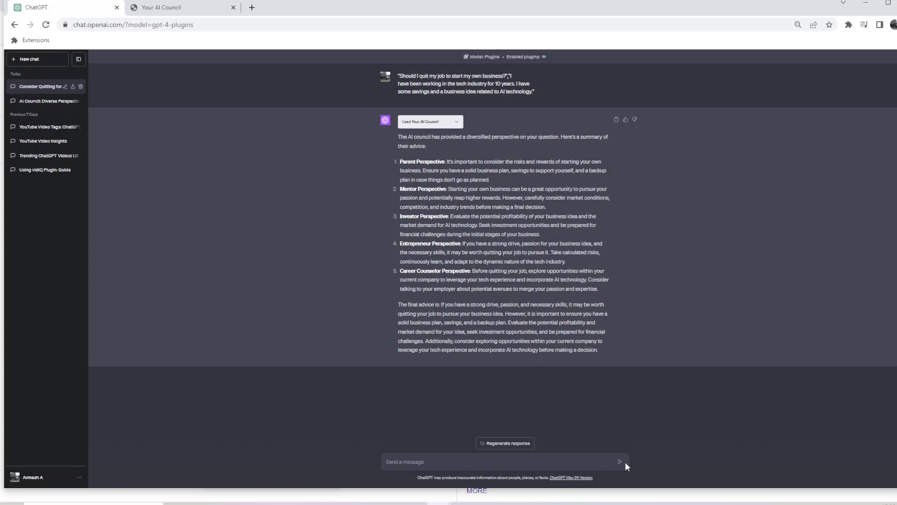
# Select the Example 2 Educational Choices prompt on page 4 of the guide
pyautogui.click(206, 13)
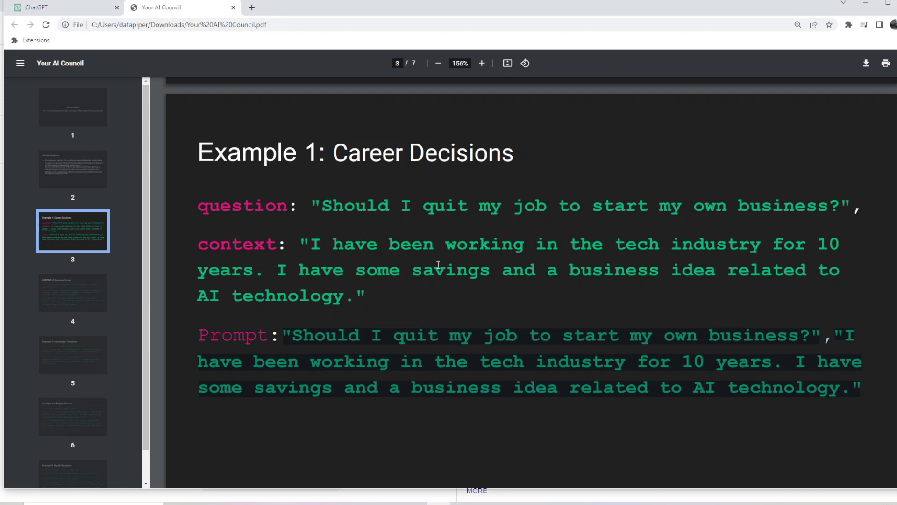
pyautogui.scroll(-1, 438, 265)
pyautogui.scroll(-5, 458, 268)
pyautogui.scroll(-5, 477, 272)
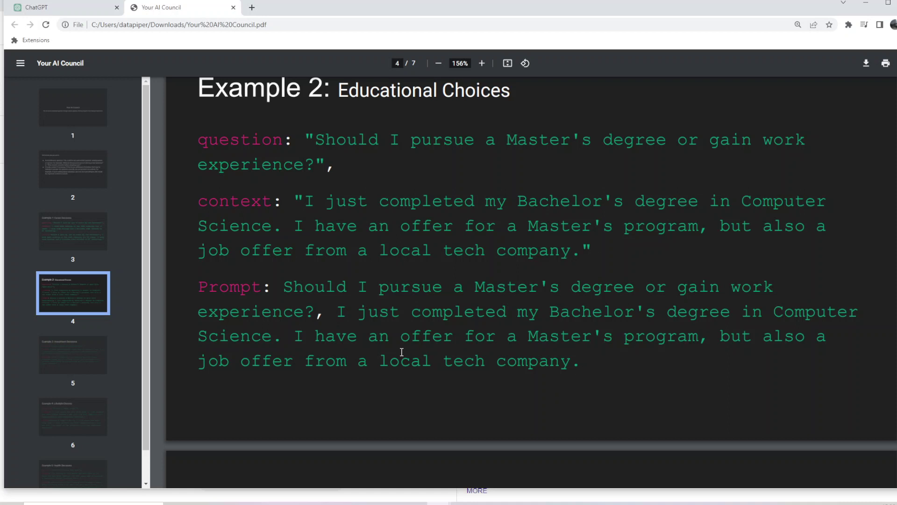
pyautogui.moveTo(285, 288); pyautogui.dragTo(577, 370)
pyautogui.hotkey('ctrl', 'c')
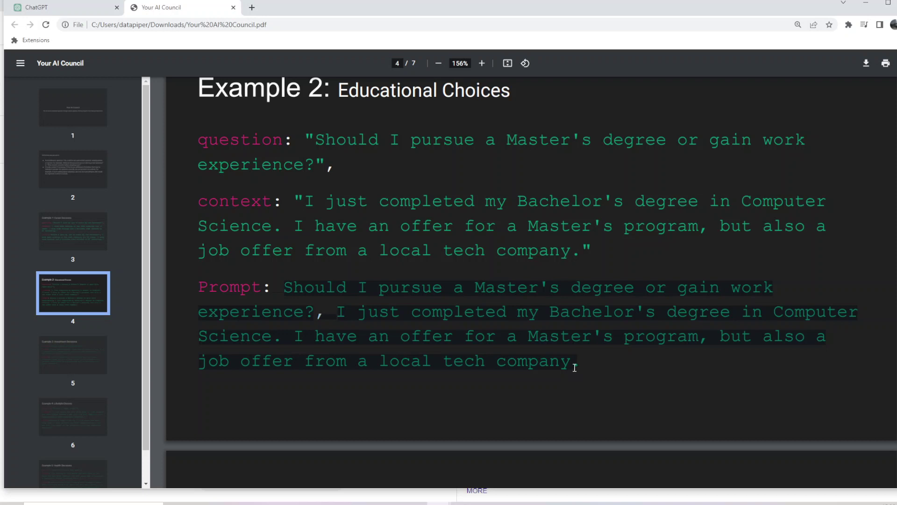
# Paste and send the Master's-degree-or-work-experience question to the AI Council
pyautogui.click(75, 7)
pyautogui.click(425, 461)
pyautogui.hotkey('ctrl', 'v')
pyautogui.click(620, 462)
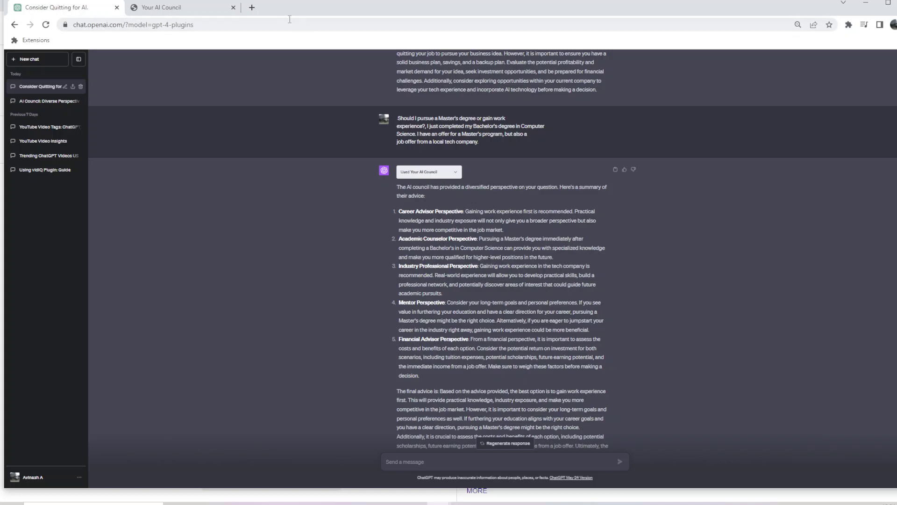
# Select the Example 3 cryptocurrency investment prompt on page 5 of the guide
pyautogui.click(203, 9)
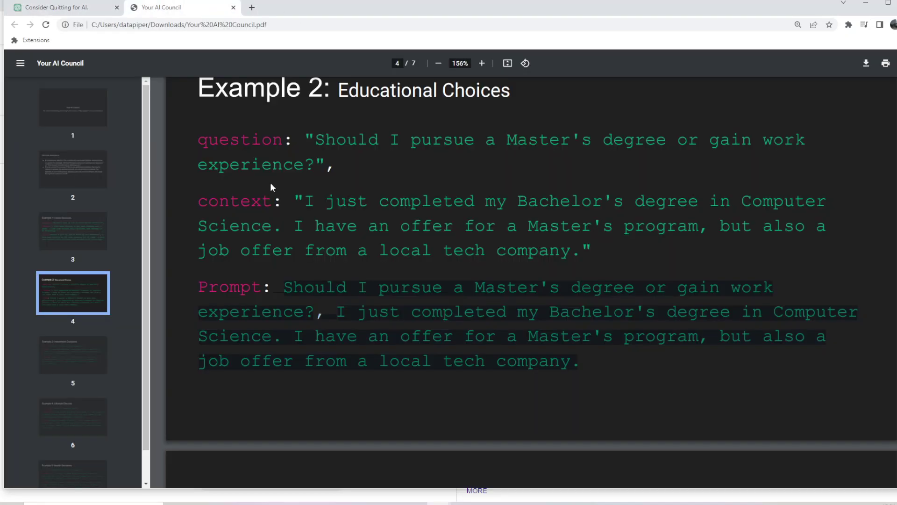
pyautogui.scroll(-4, 292, 212)
pyautogui.scroll(-4, 292, 212)
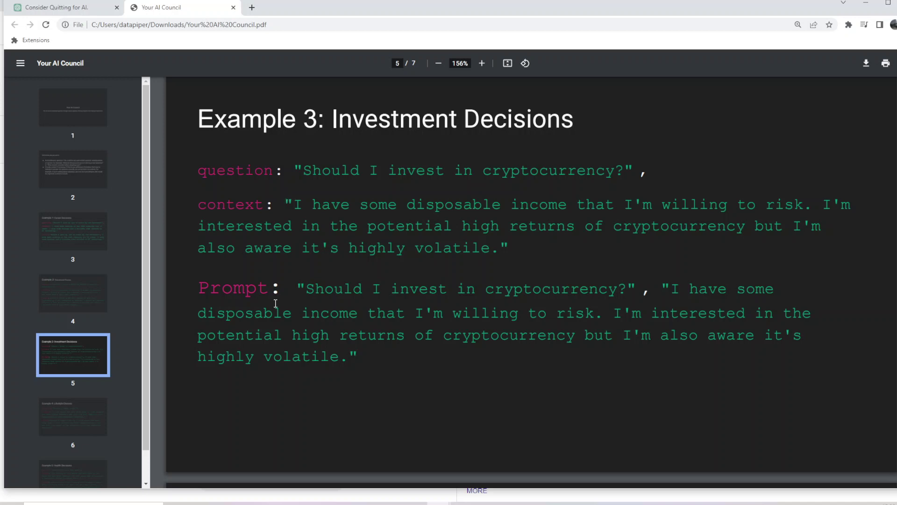
pyautogui.moveTo(284, 288); pyautogui.dragTo(372, 362)
pyautogui.hotkey('ctrl', 'c')
# Paste and send the cryptocurrency investment prompt to the AI Council
pyautogui.click(56, 7)
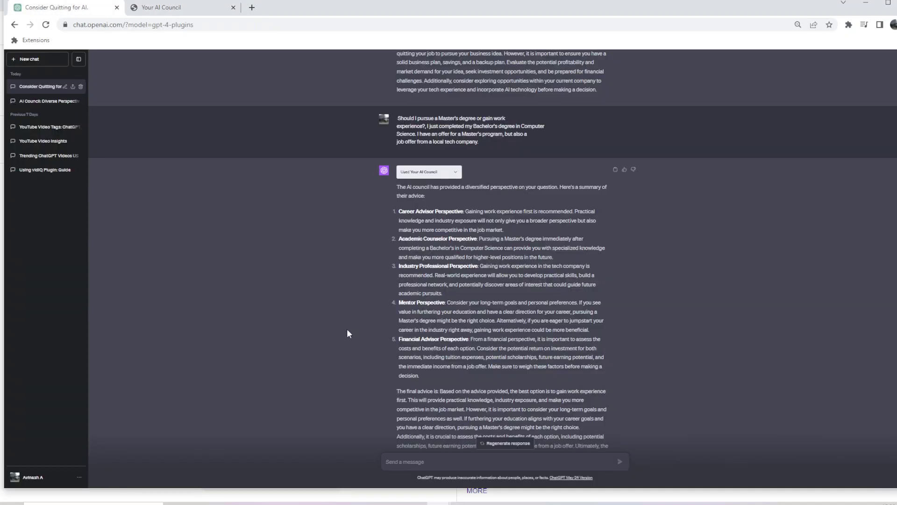
pyautogui.hotkey('ctrl', 'v')
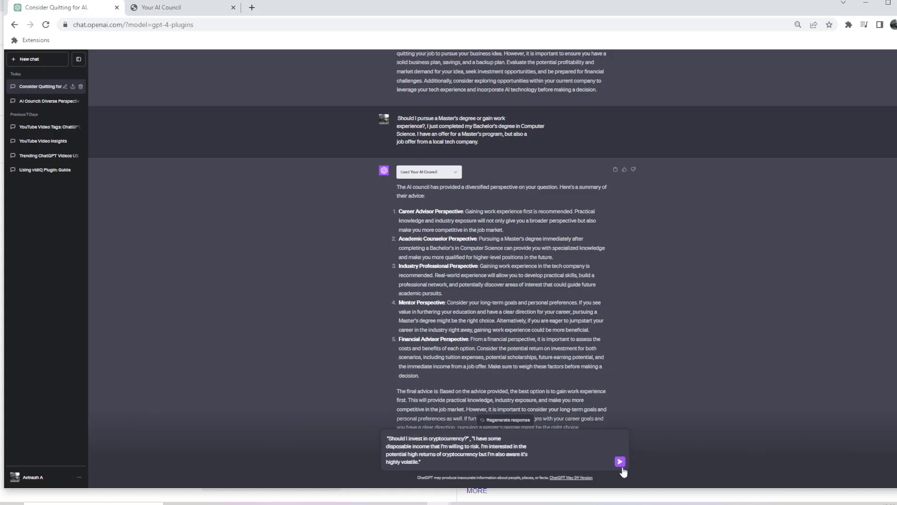
pyautogui.click(620, 462)
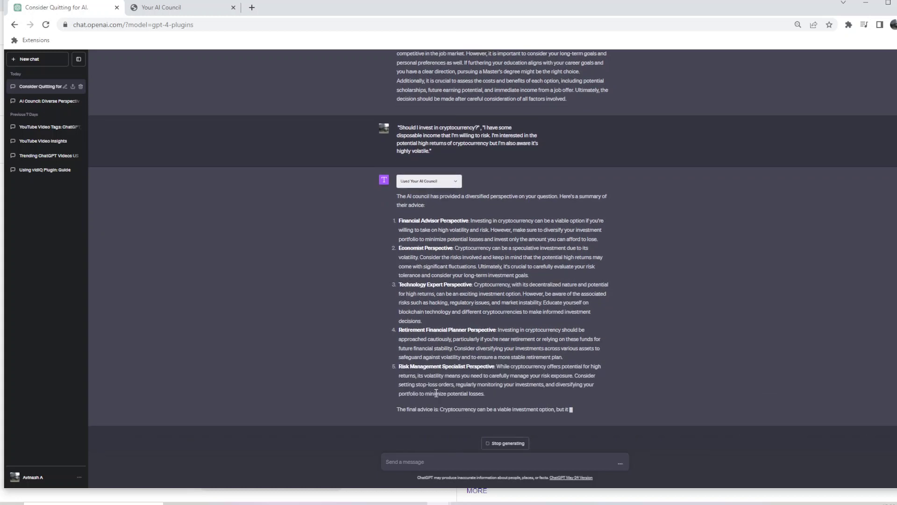
# Scroll the PDF guide to page 6's Example 4 Lifestyle Choices
pyautogui.click(195, 6)
pyautogui.scroll(-1, 392, 257)
pyautogui.scroll(-5, 393, 267)
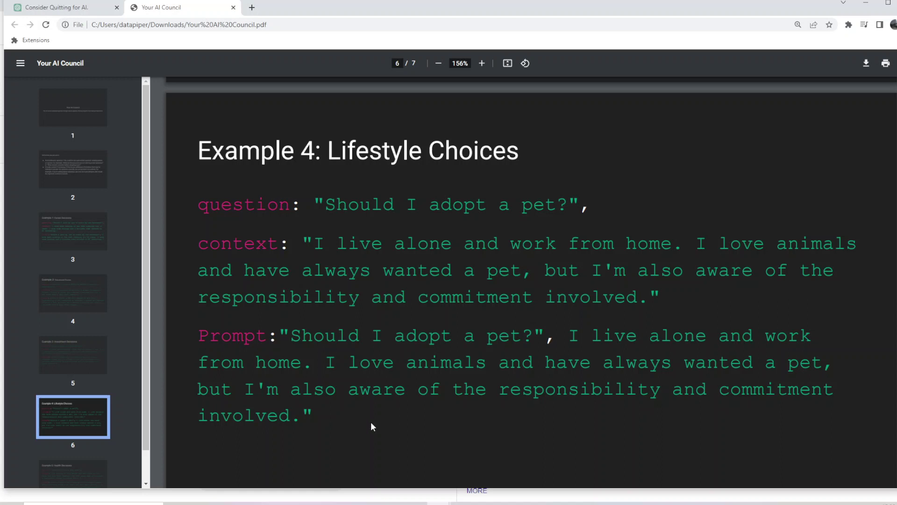
# Copy the Example 4 adopt-a-pet prompt into ChatGPT and send it
pyautogui.moveTo(277, 339); pyautogui.dragTo(317, 418)
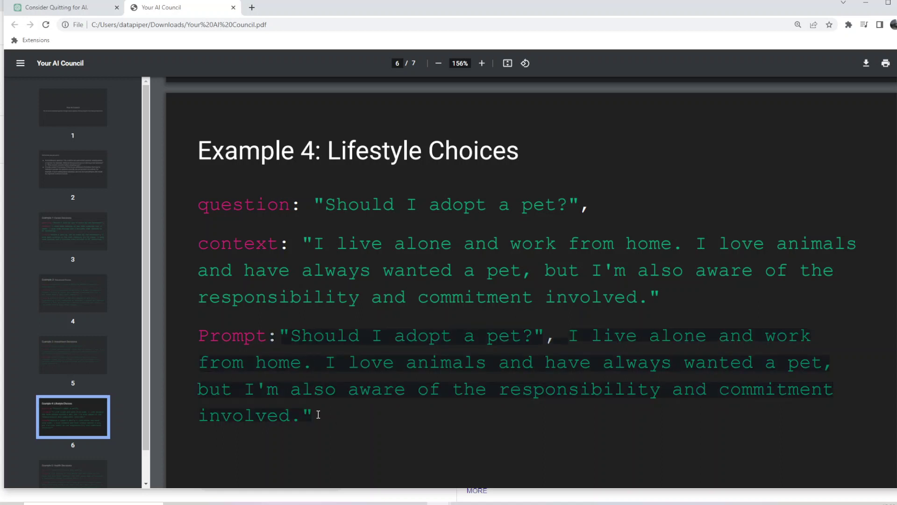
pyautogui.click(70, 7)
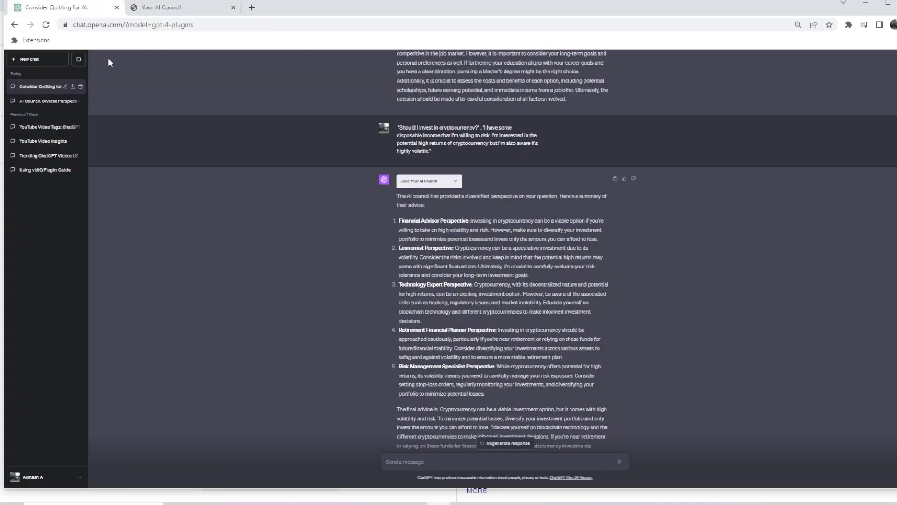
pyautogui.click(415, 464)
pyautogui.write(':"Should I adopt a pet?", I live alone and work from home. I love animals and have always wanted a pet, but I\'m also aware of the responsibility and commitment involved."')
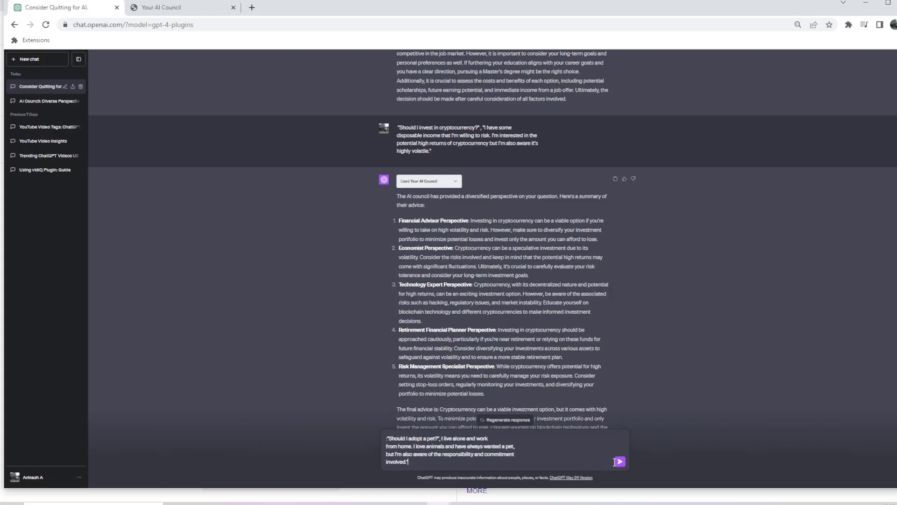
pyautogui.click(620, 461)
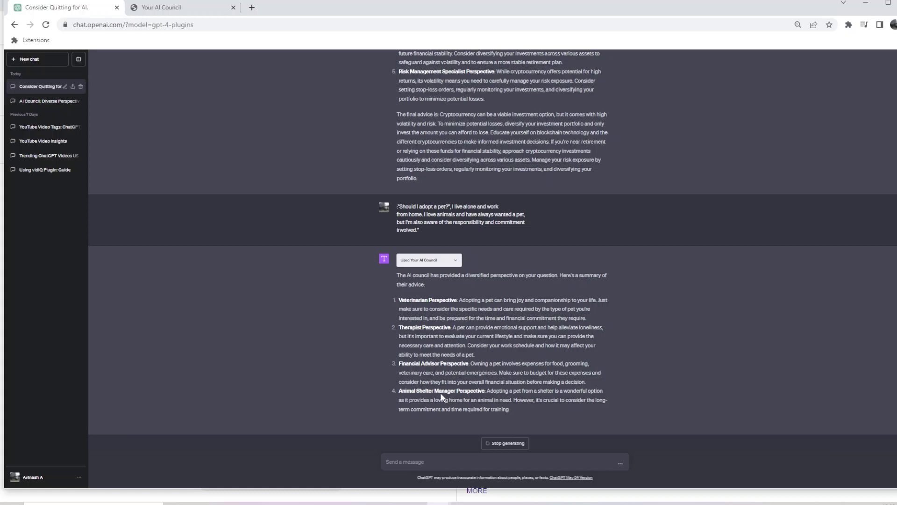
# Select the keto-diet prompt under Example 5: Health Decisions on page 7 of the PDF guide
pyautogui.click(179, 8)
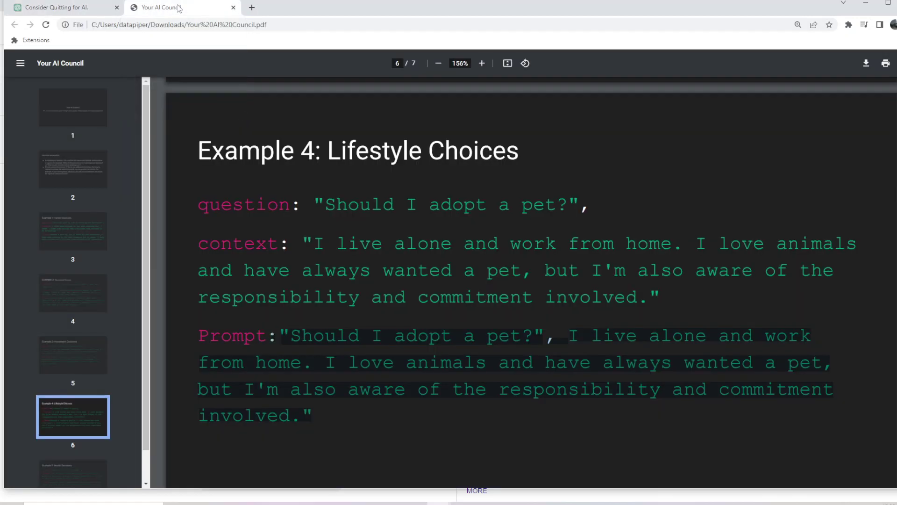
pyautogui.scroll(-4, 380, 187)
pyautogui.scroll(-3, 380, 183)
pyautogui.scroll(-2, 379, 181)
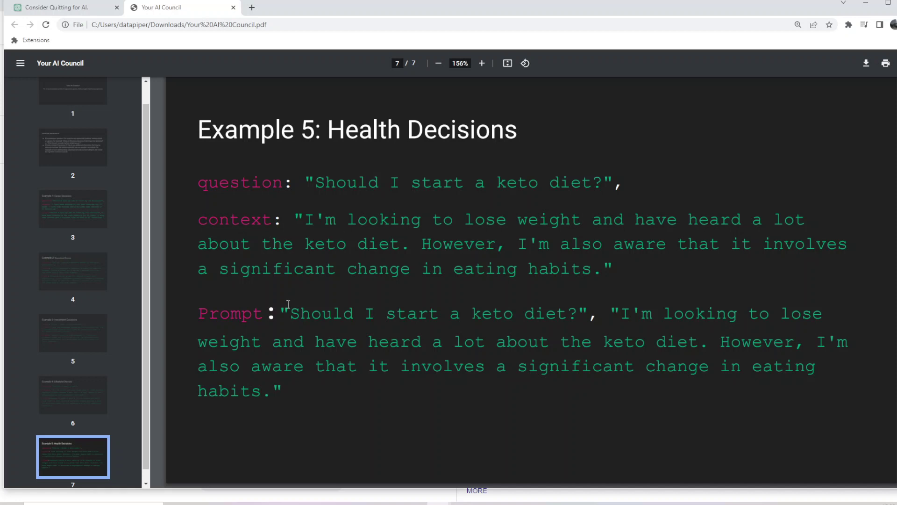
pyautogui.moveTo(281, 310)
pyautogui.mouseDown()
pyautogui.moveTo(319, 370)
pyautogui.moveTo(326, 404)
pyautogui.mouseUp()
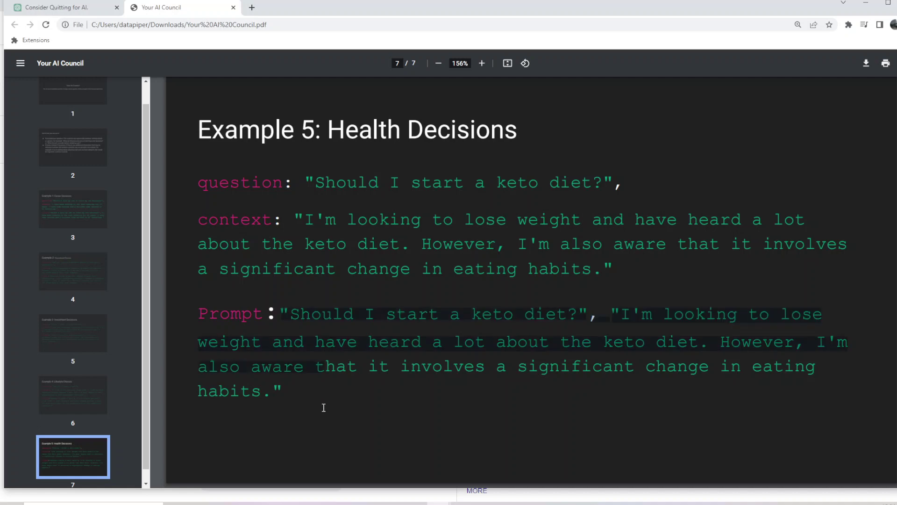
# Paste and send the keto-diet prompt to the AI Council, then read its five-perspective answer
pyautogui.click(88, 9)
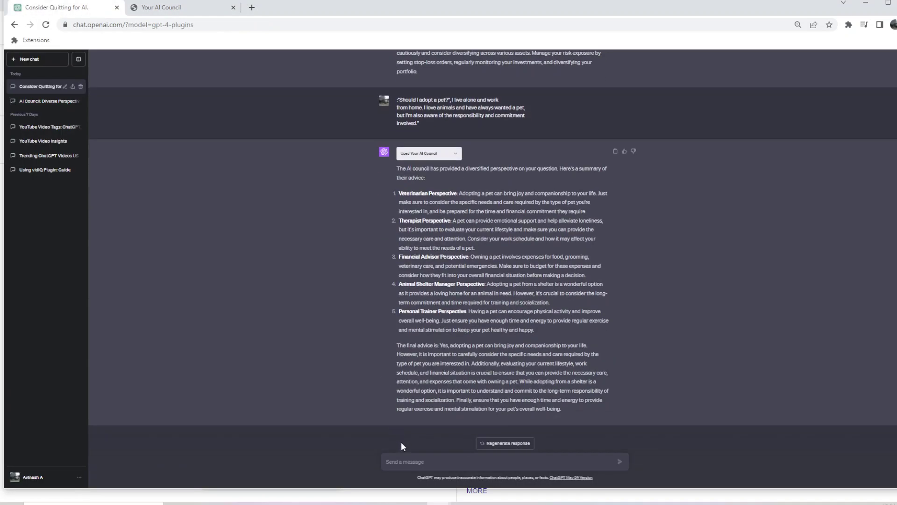
pyautogui.write('"Should I start a keto diet?", "I\'m looking to lose weight and have heard a lot about the keto diet. However, I\'m also aware t')
pyautogui.press('Return')
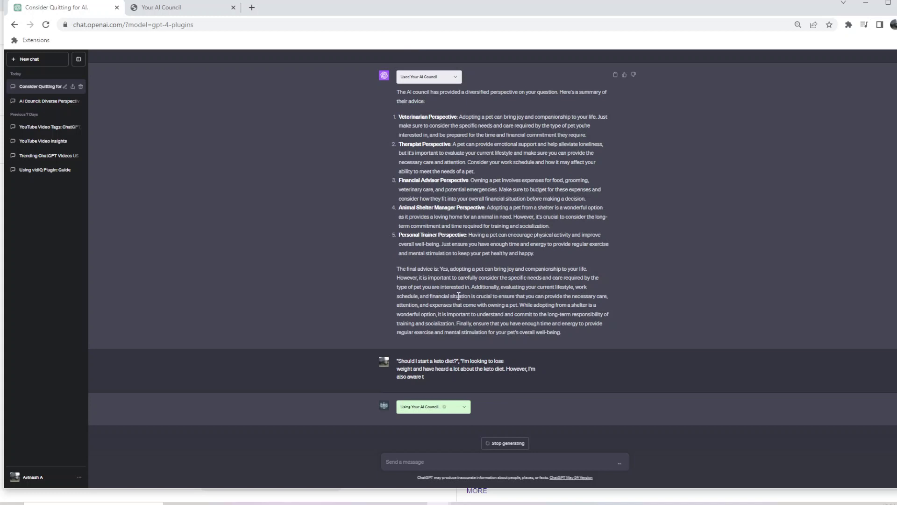
pyautogui.rightClick(459, 296)
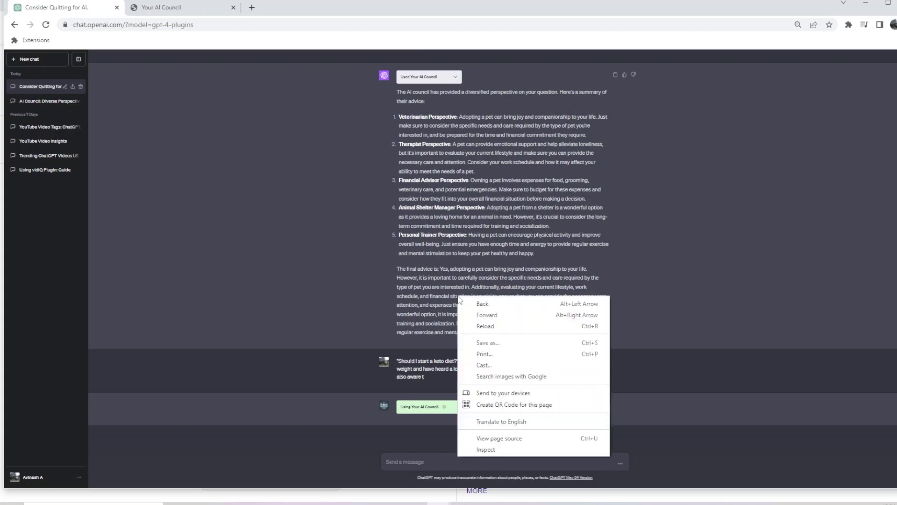
pyautogui.click(667, 262)
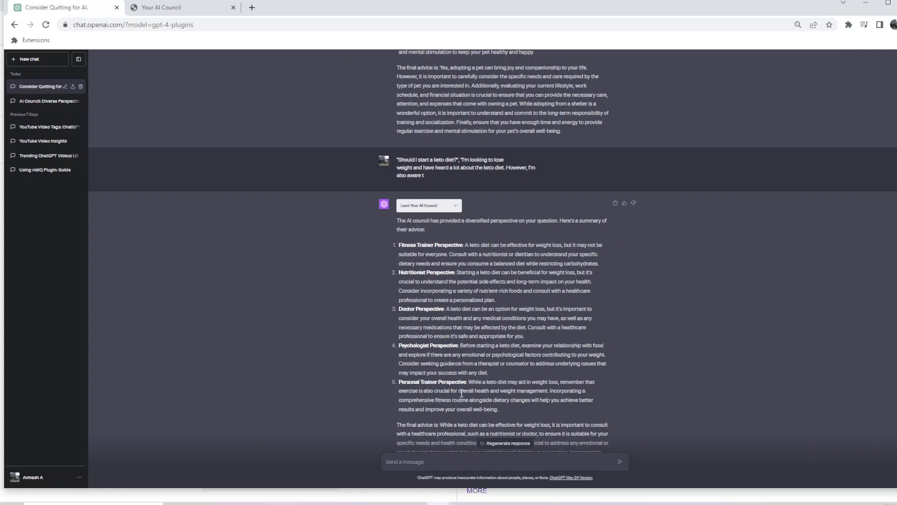
pyautogui.scroll(-2, 462, 394)
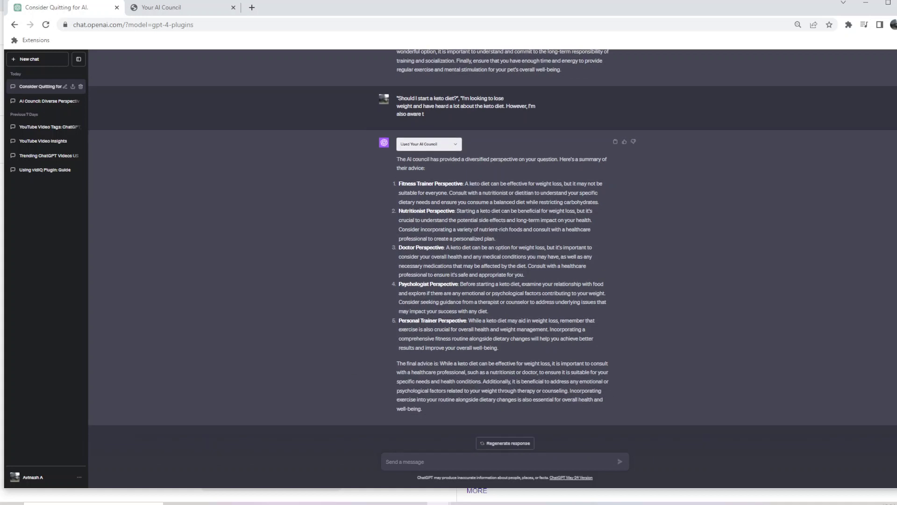